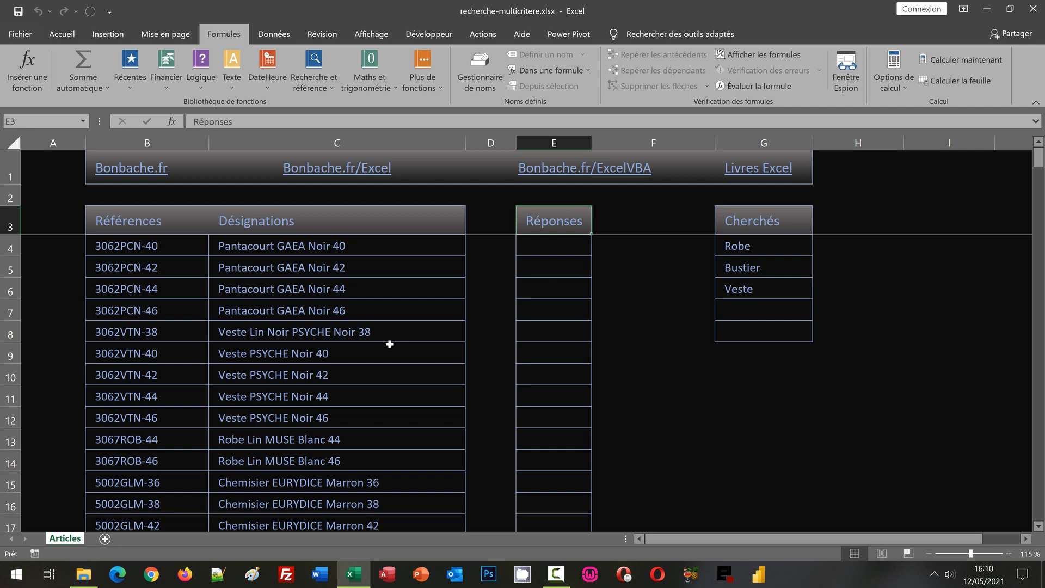
# Review the Désignations and Cherchés columns and the definitions of the named ranges Articles and Criteres
pyautogui.click(292, 219)
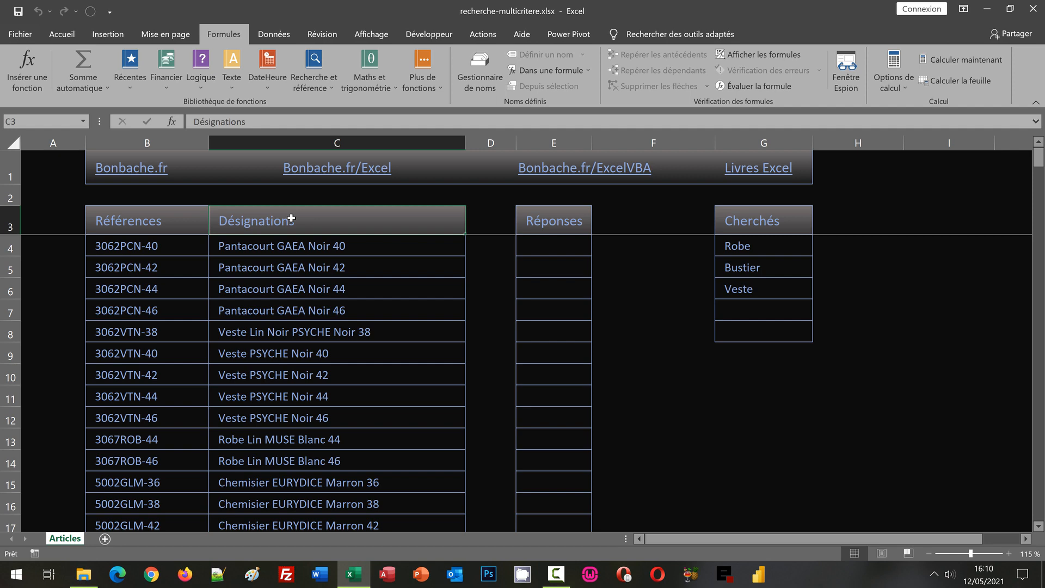
pyautogui.click(738, 221)
pyautogui.moveTo(739, 245); pyautogui.dragTo(754, 329)
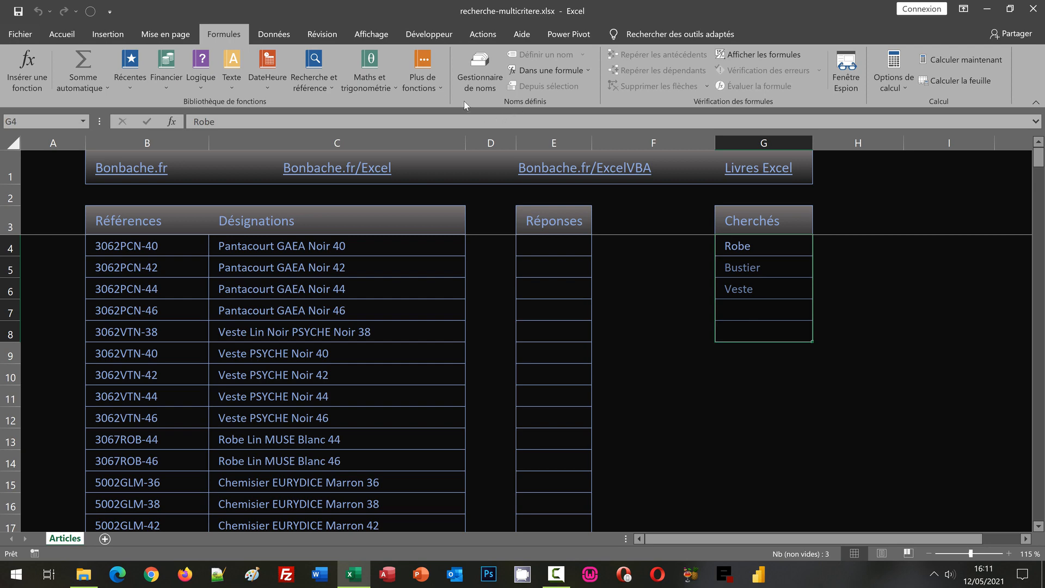
pyautogui.click(469, 67)
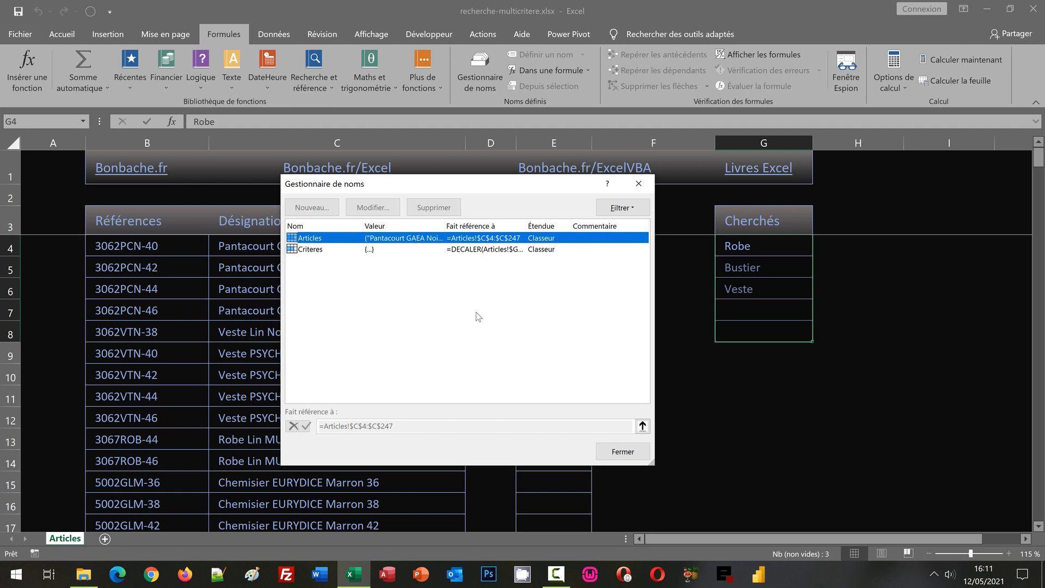
pyautogui.click(309, 251)
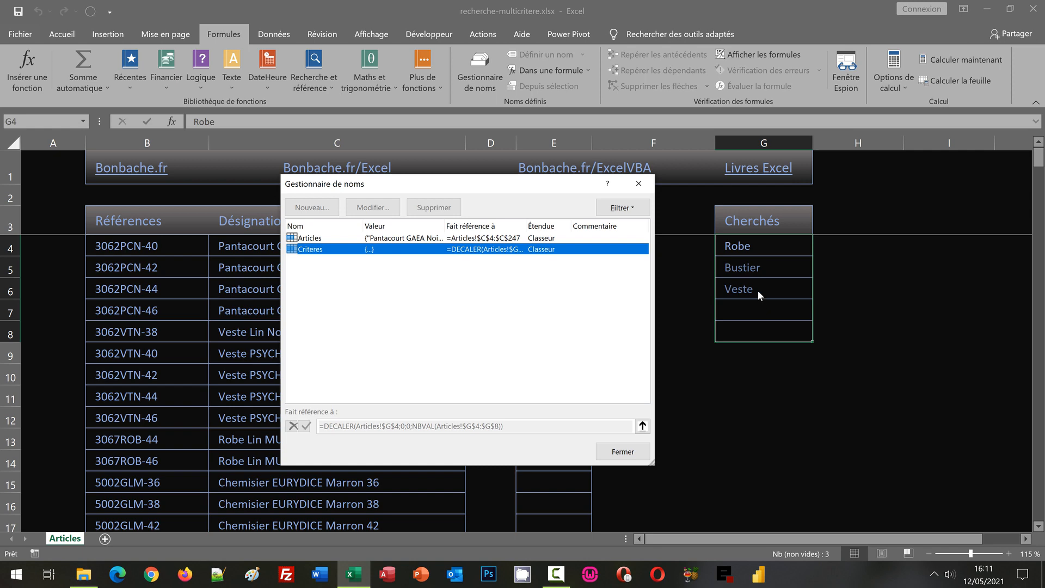
pyautogui.click(647, 448)
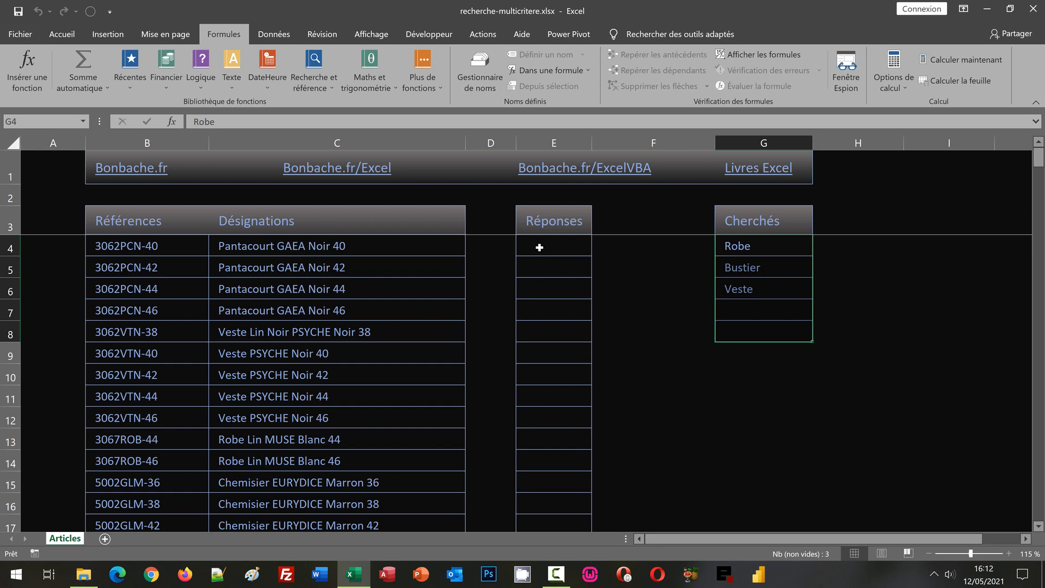
# Begin a formula in cell E4, under Réponses, with the Equiv function nested inside SiErreur
pyautogui.click(539, 220)
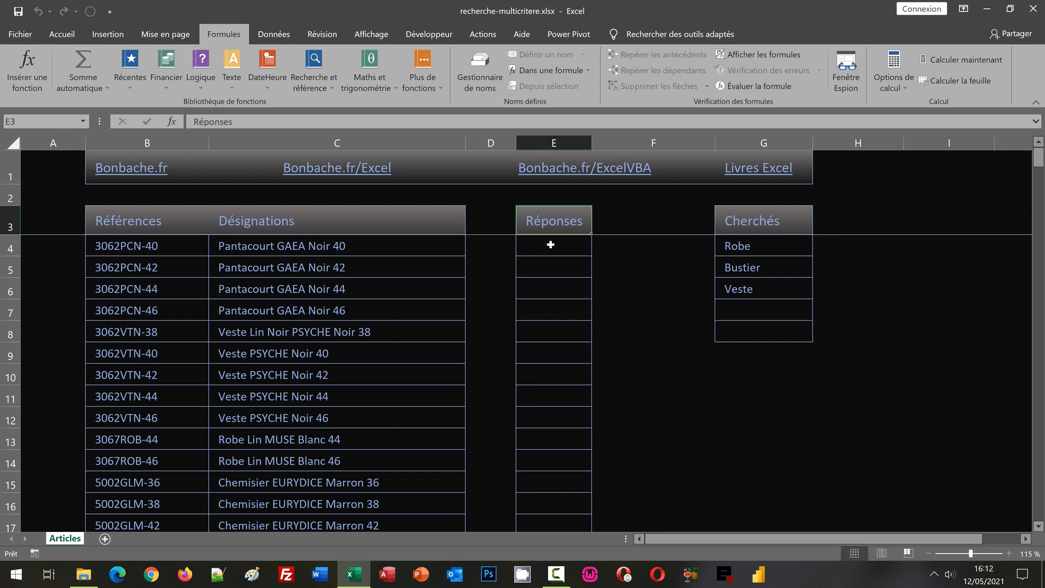
pyautogui.click(550, 245)
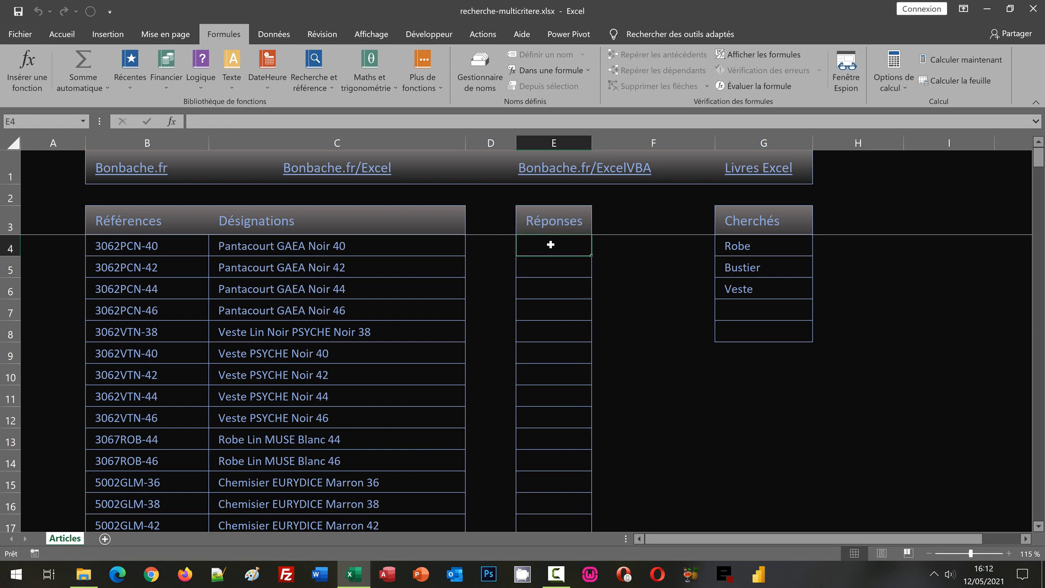
pyautogui.write('=')
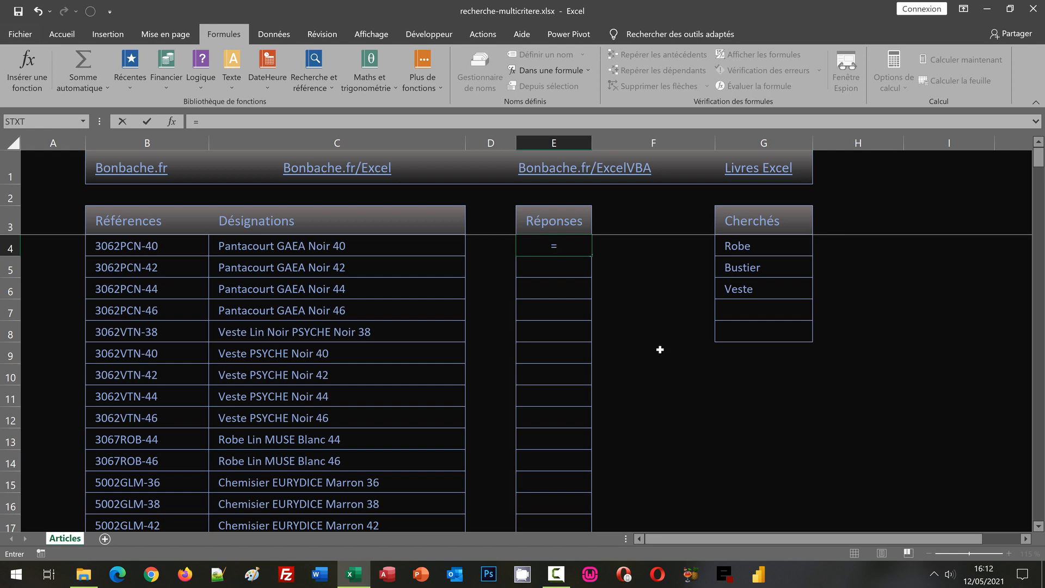
pyautogui.write('Si')
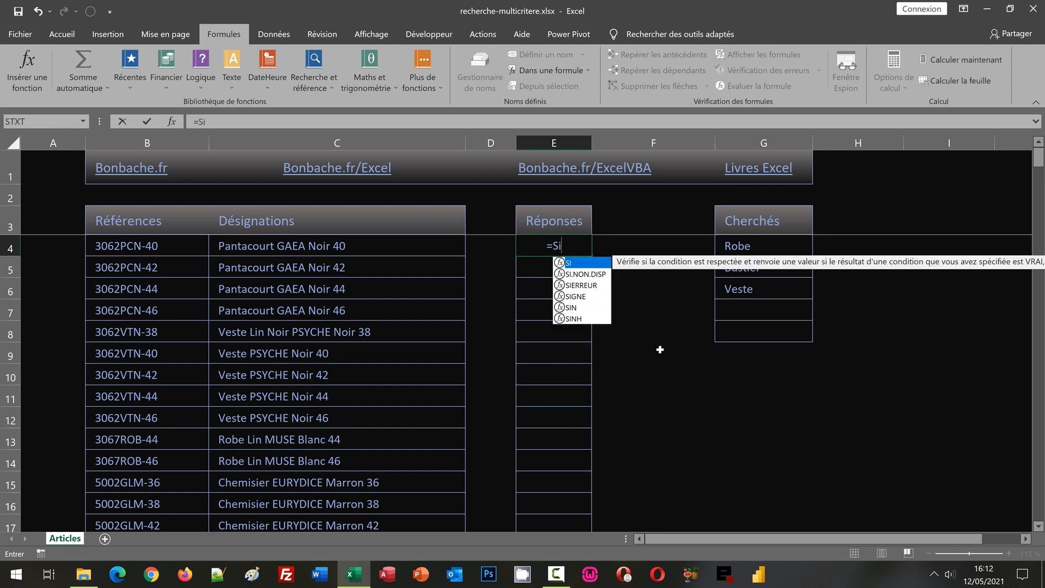
pyautogui.write('Erreur')
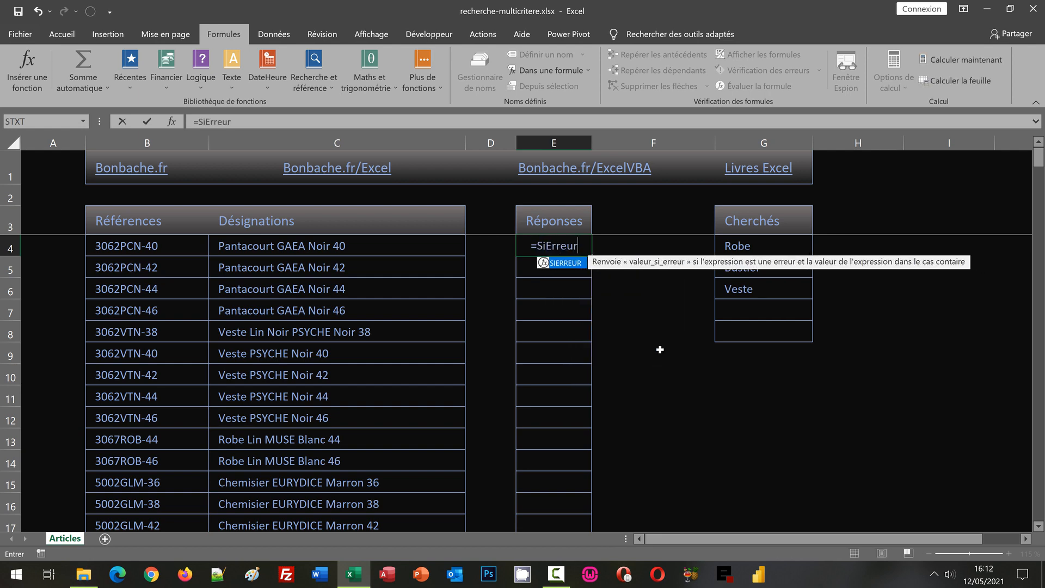
pyautogui.write('(')
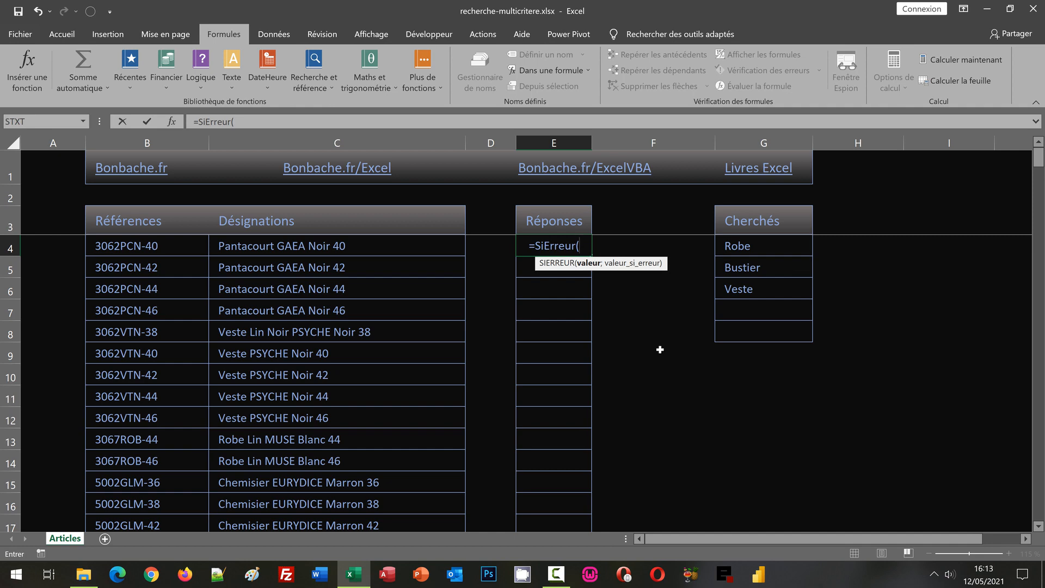
pyautogui.write('Eq')
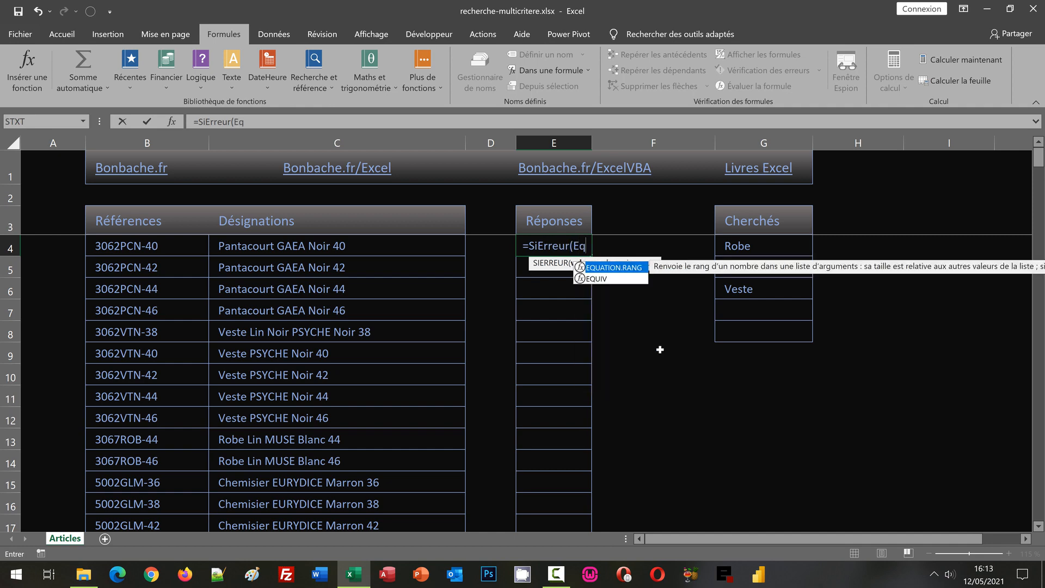
pyautogui.write('uiv(')
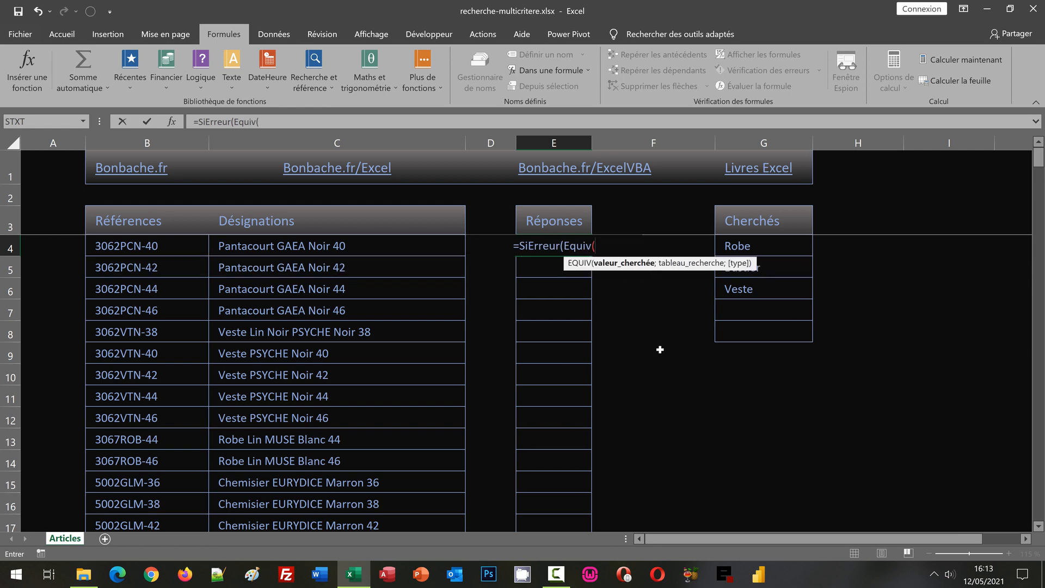
# Give Equiv the lookup value Vrai and the lookup array EstNum(Cherche(Criteres;C4))
pyautogui.write('Vrai')
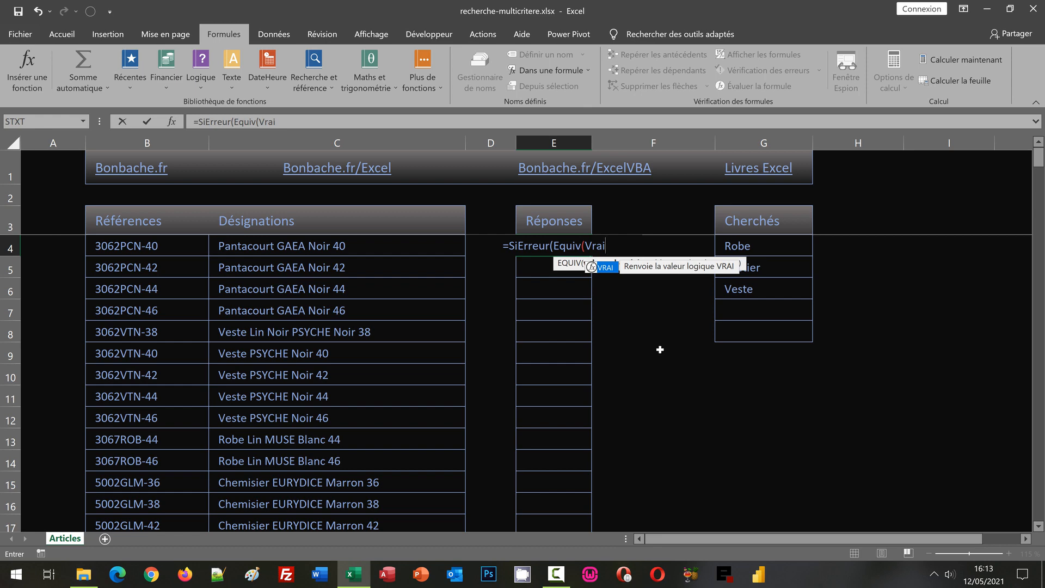
pyautogui.write(';')
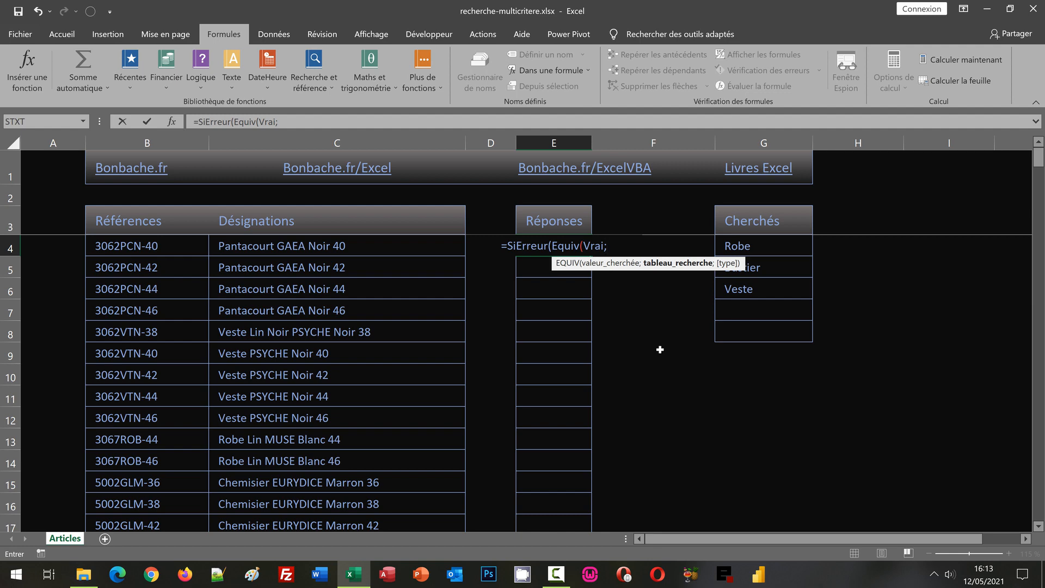
pyautogui.write('Es')
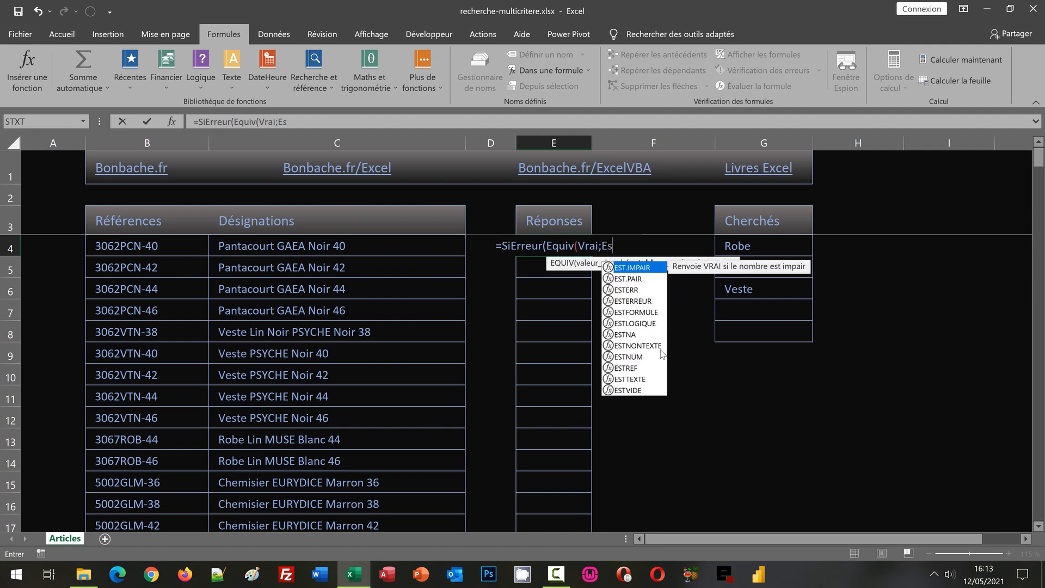
pyautogui.write('tNum')
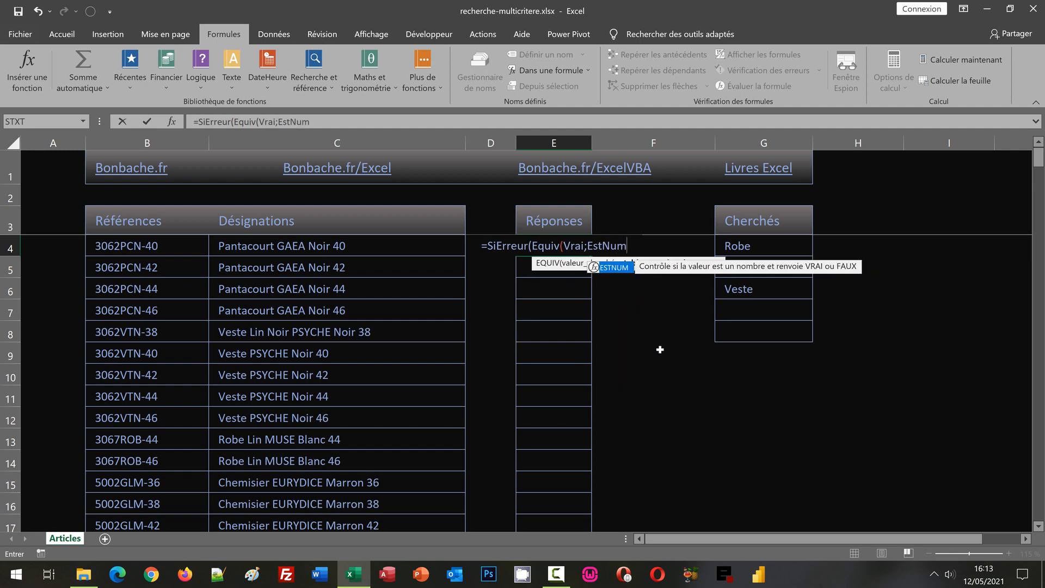
pyautogui.write('(')
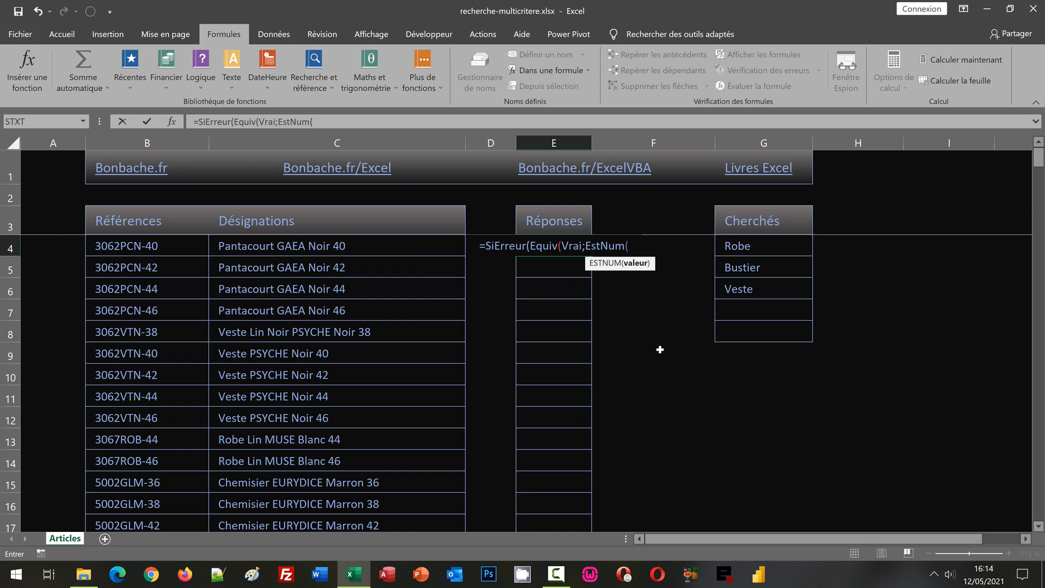
pyautogui.write('Cherche')
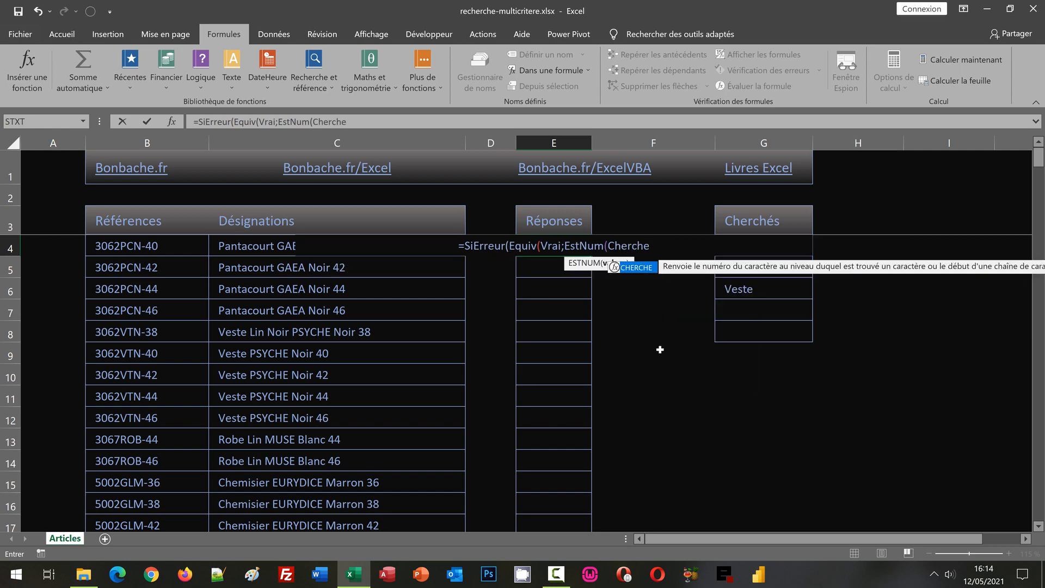
pyautogui.write('(')
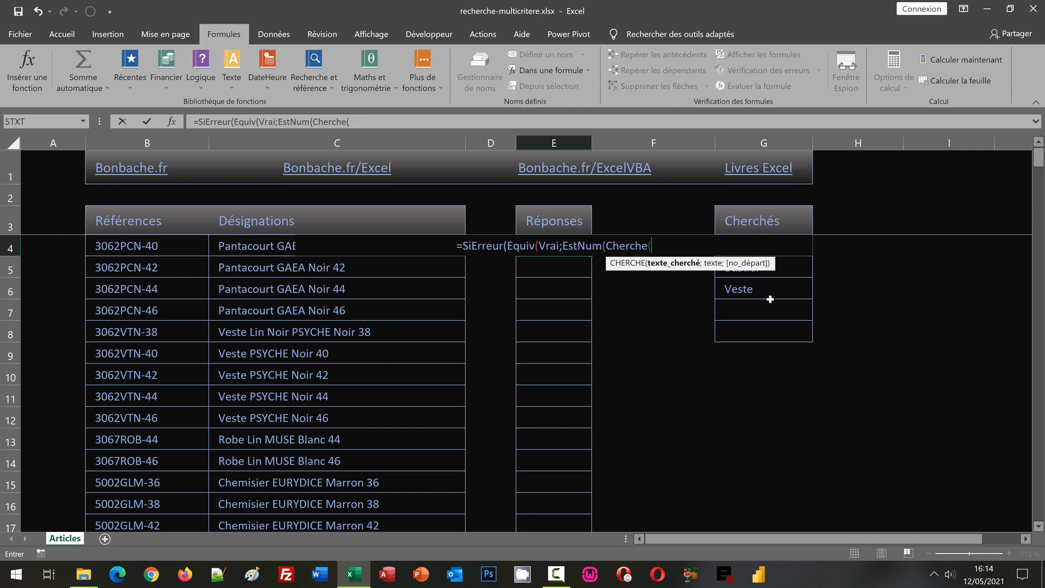
pyautogui.write('Criteres')
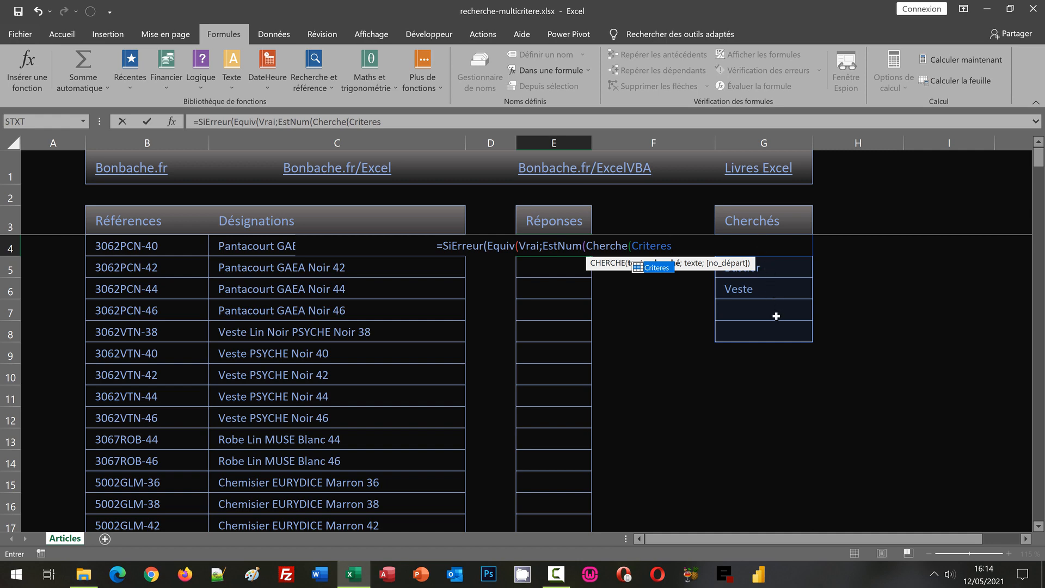
pyautogui.write(';')
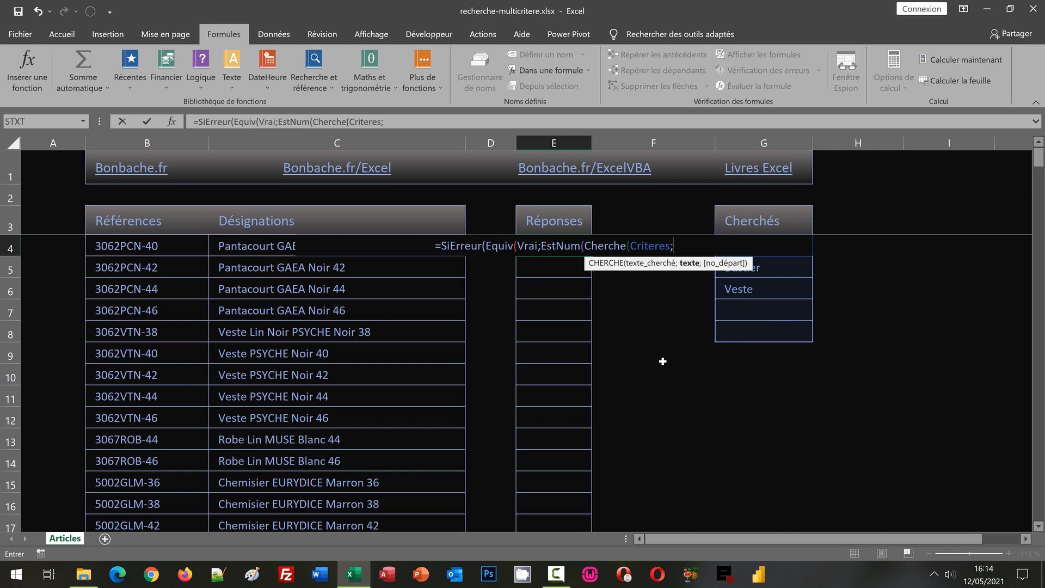
pyautogui.click(236, 247)
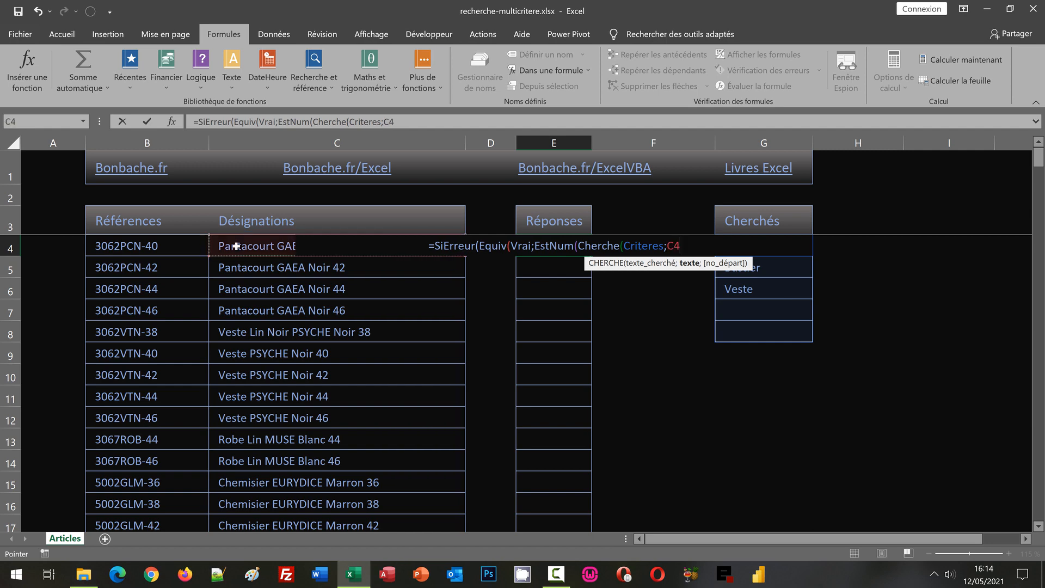
pyautogui.write(')')
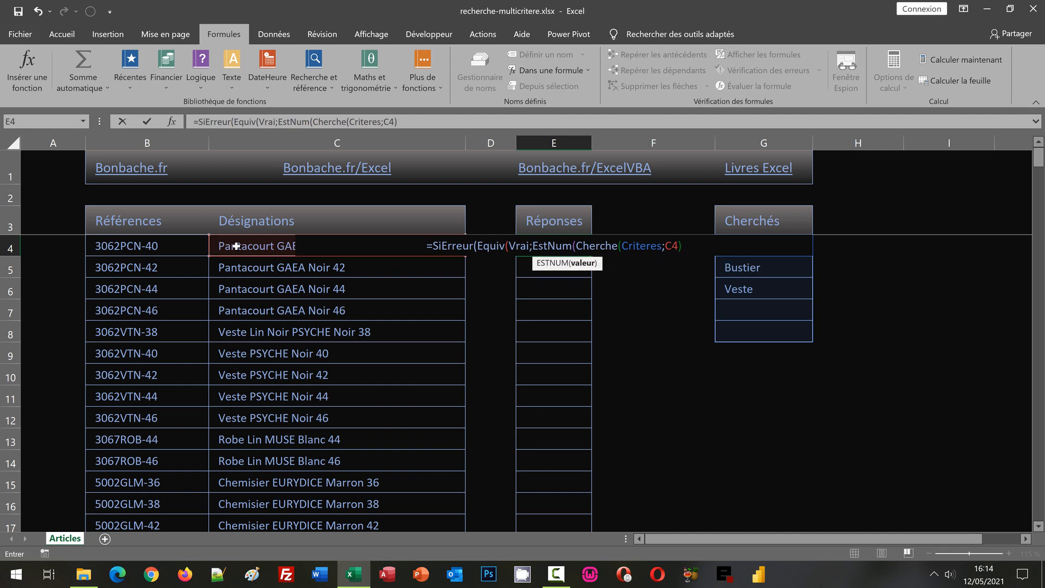
pyautogui.write(')')
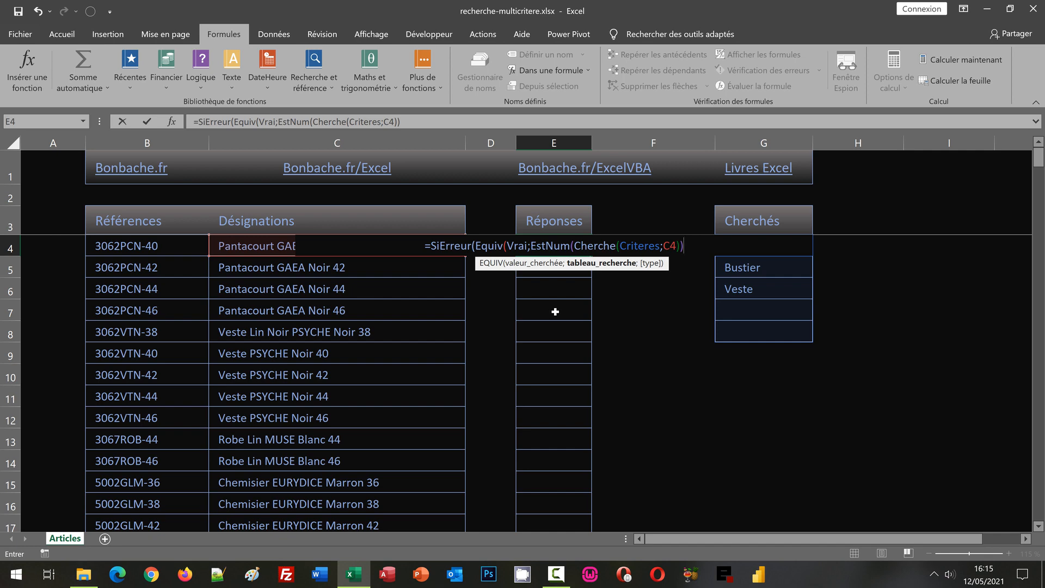
# Finish the E4 formula with exact match type 0 and "" as the error value, and enter it as an array formula
pyautogui.write(');0')
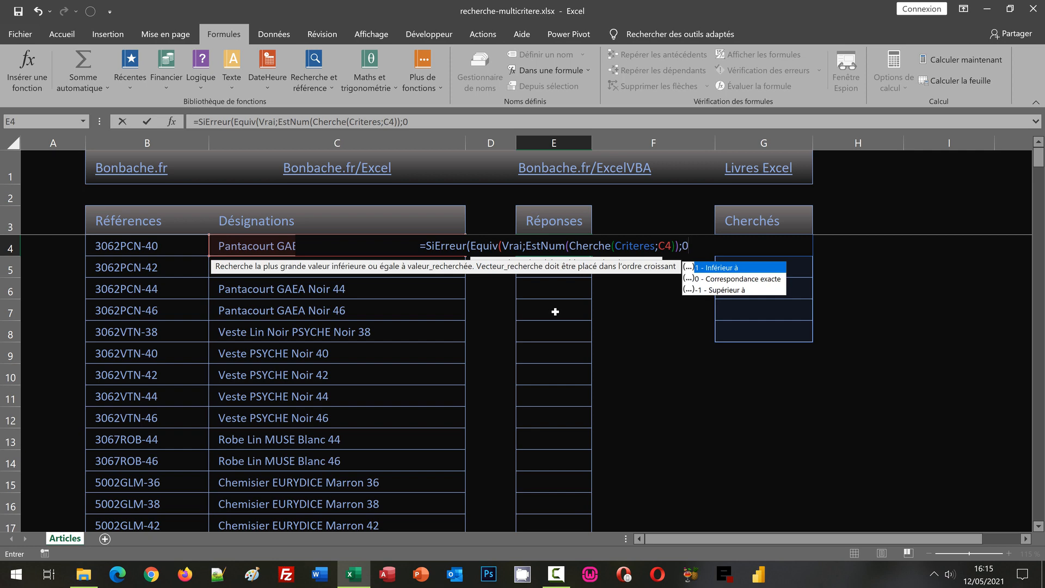
pyautogui.write(')')
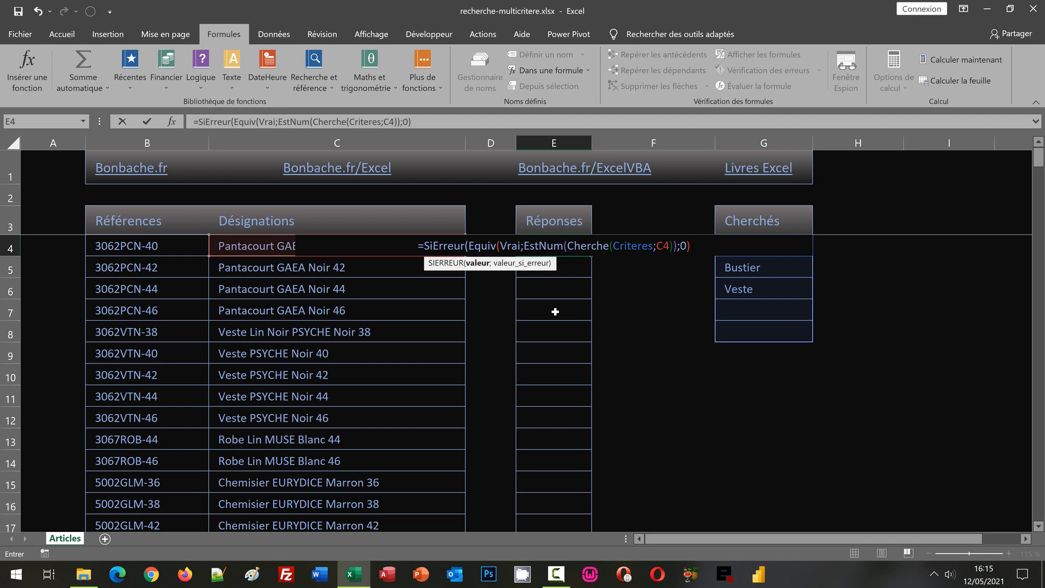
pyautogui.write(';')
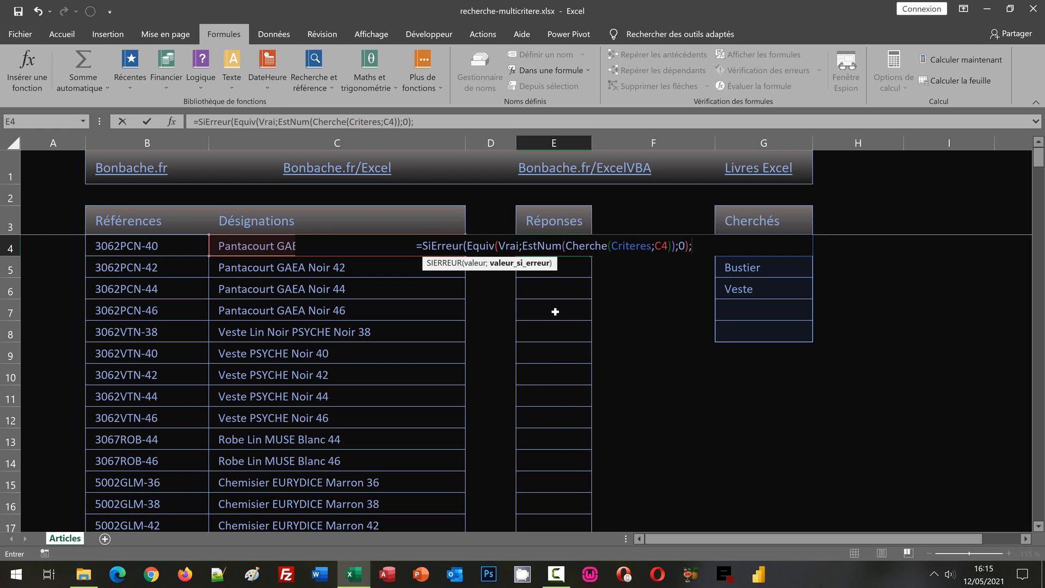
pyautogui.write('""')
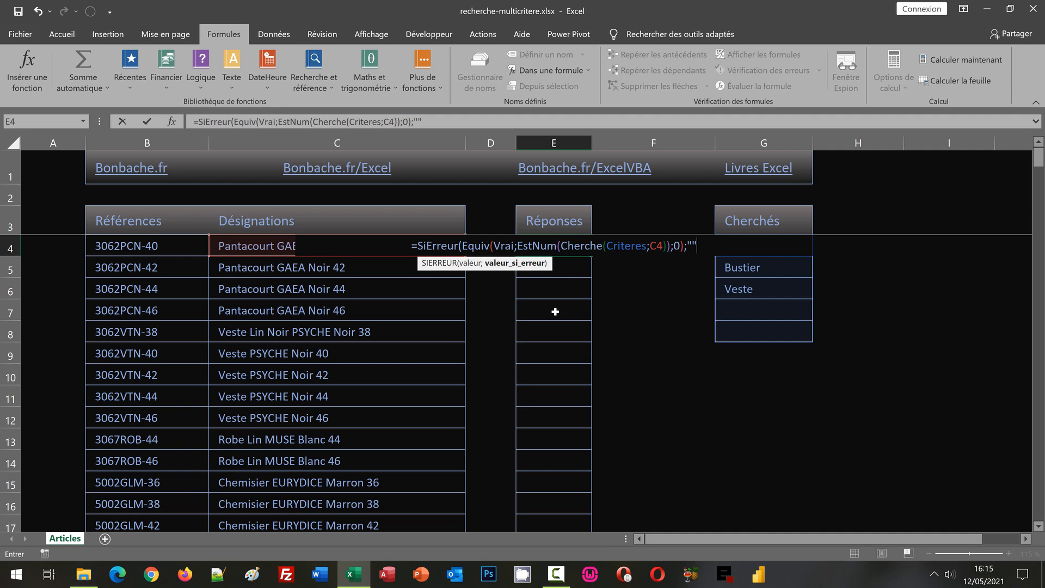
pyautogui.write(')')
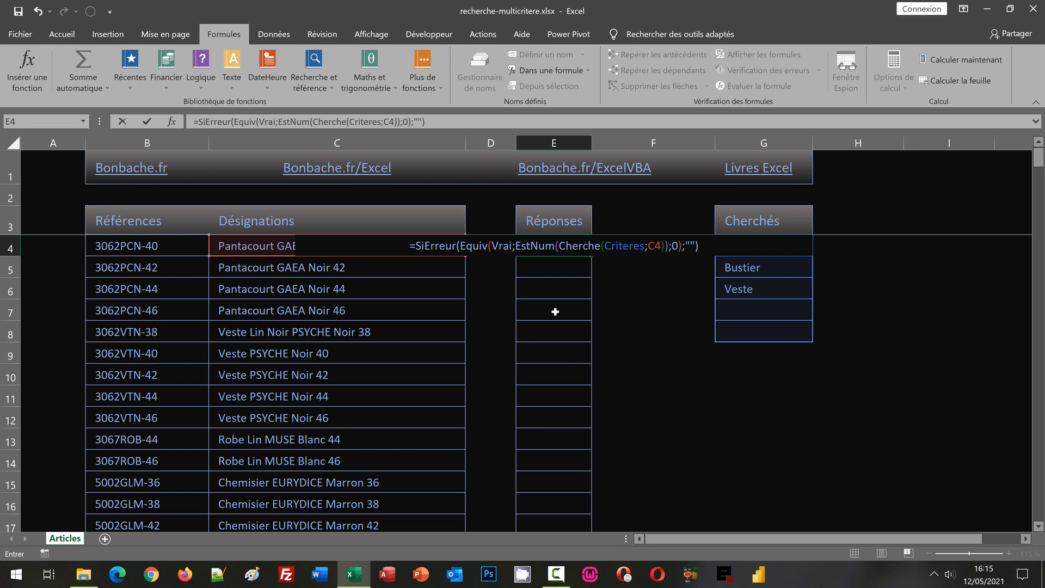
pyautogui.hotkey('ctrl', 'shift', 'Return')
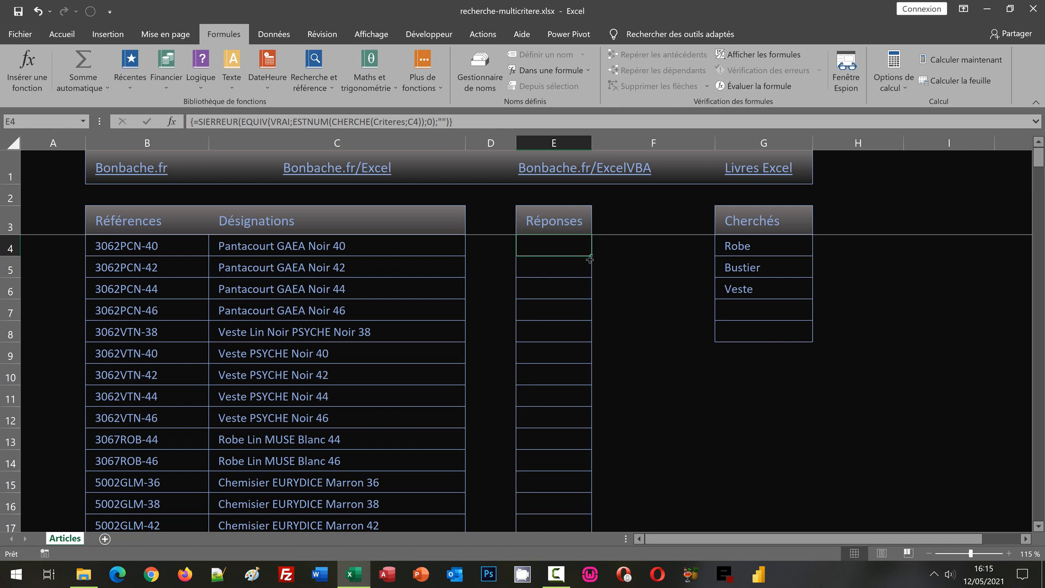
# Fill the E4 array formula down the Réponses column to E247 and return to the start of the sheet
pyautogui.moveTo(591, 257); pyautogui.dragTo(558, 495)
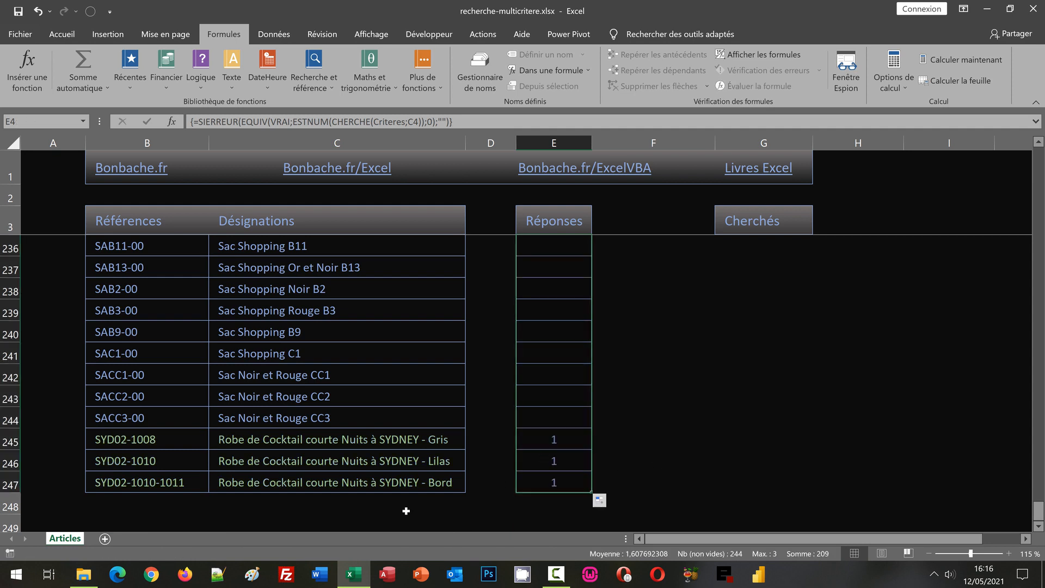
pyautogui.hotkey('ctrl', 'Home')
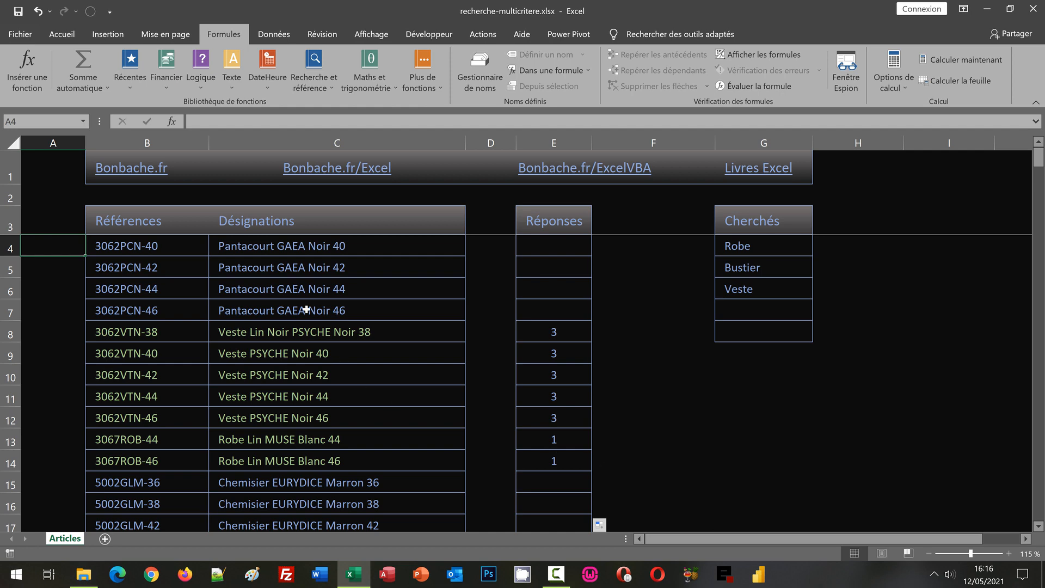
# Examine the formula and format of the conditional formatting rule applied to the article table, and close the rules manager without changes
pyautogui.click(281, 291)
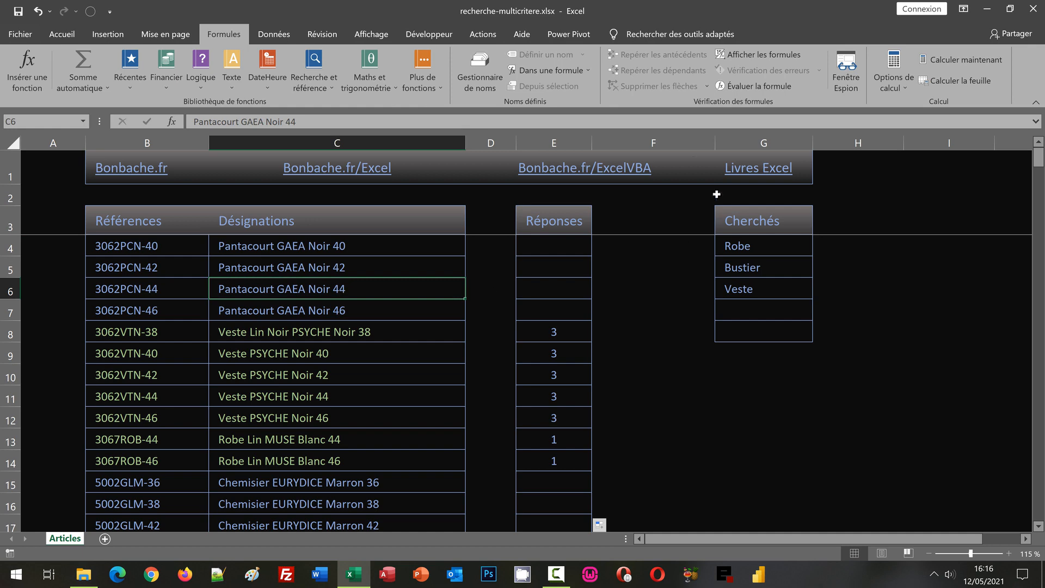
pyautogui.click(61, 34)
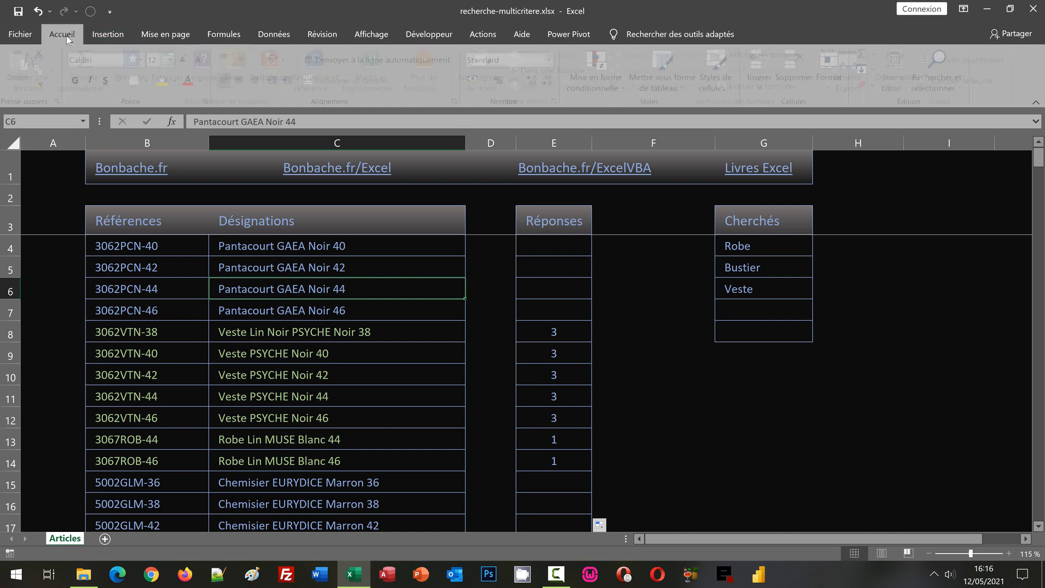
pyautogui.click(589, 84)
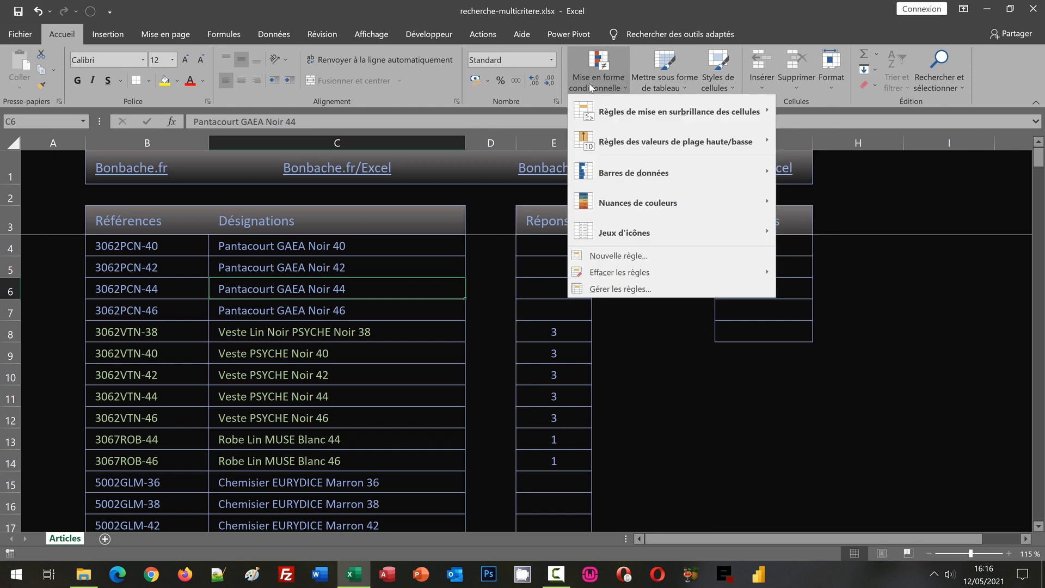
pyautogui.click(627, 295)
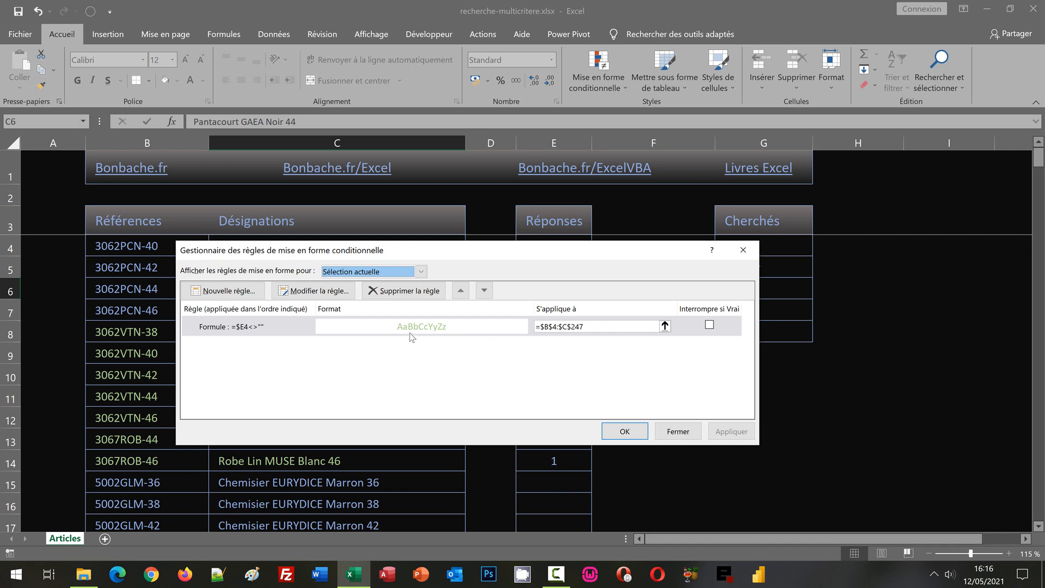
pyautogui.click(314, 290)
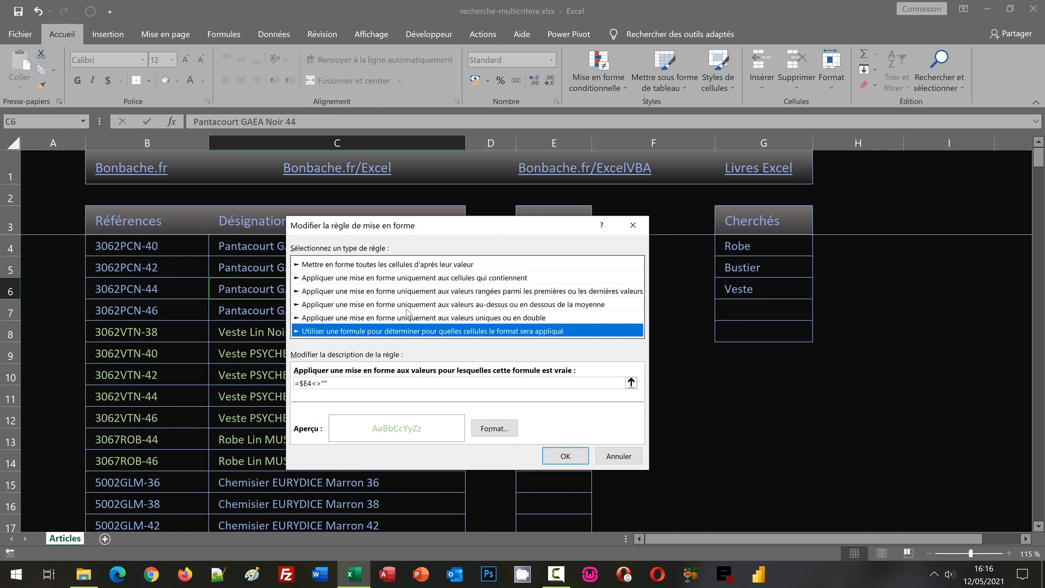
pyautogui.moveTo(496, 229); pyautogui.dragTo(562, 287)
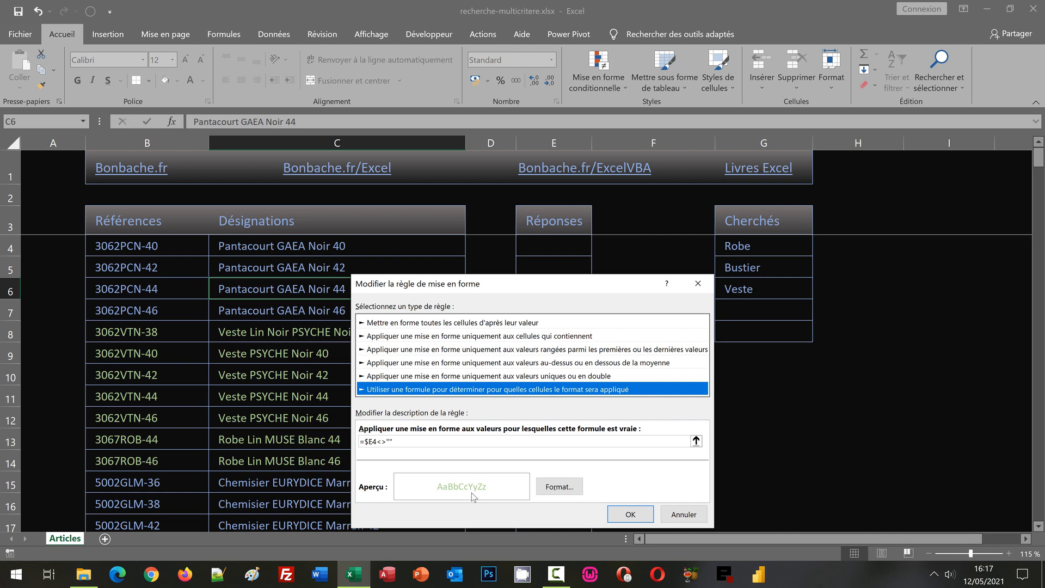
pyautogui.moveTo(502, 289); pyautogui.dragTo(421, 233)
pyautogui.click(606, 458)
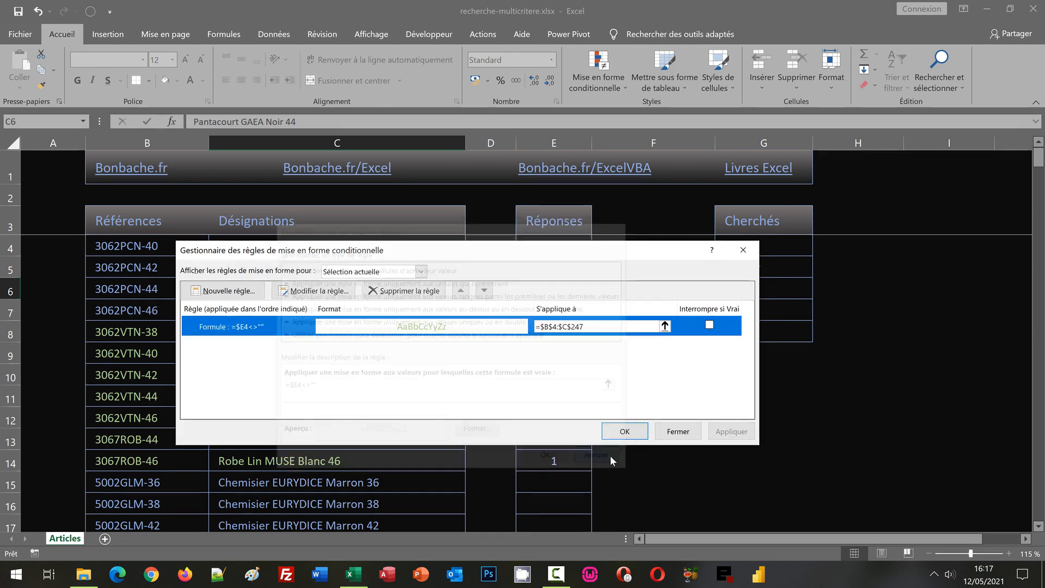
pyautogui.click(675, 431)
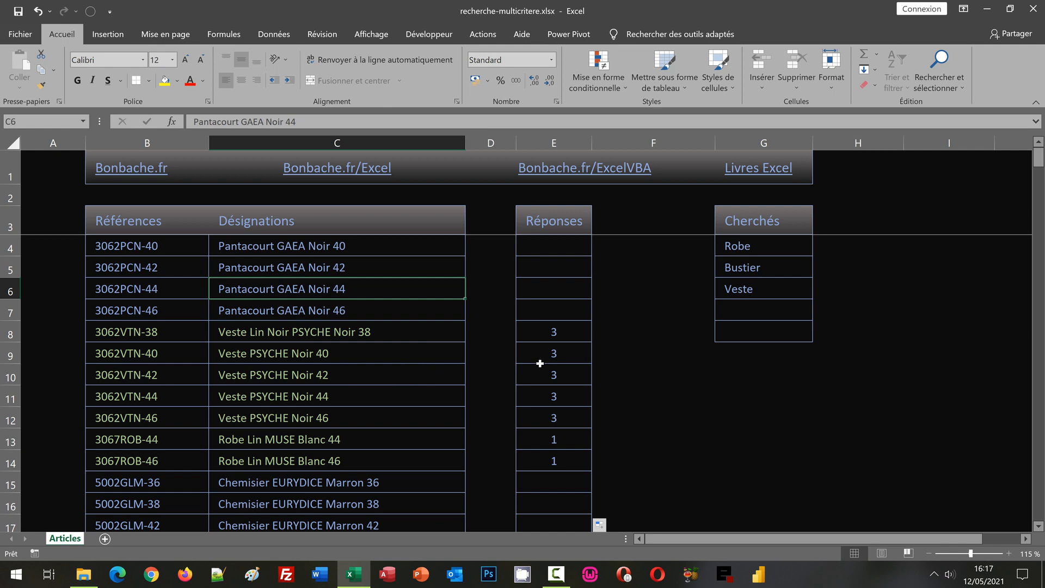
# Inspect the Equiv function's arguments in the E8 formula and re-enter it as an array formula
pyautogui.click(550, 333)
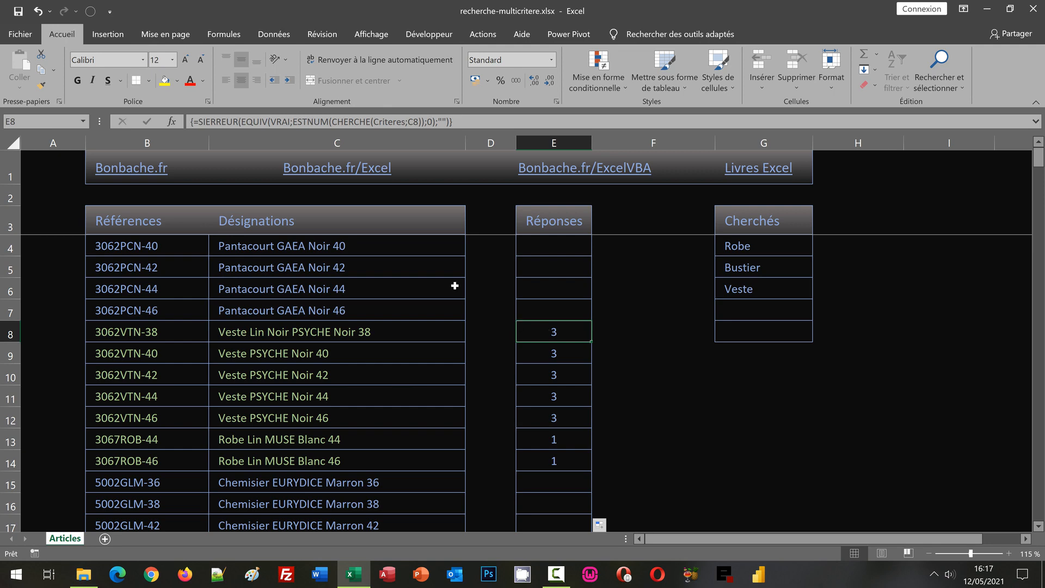
pyautogui.click(281, 121)
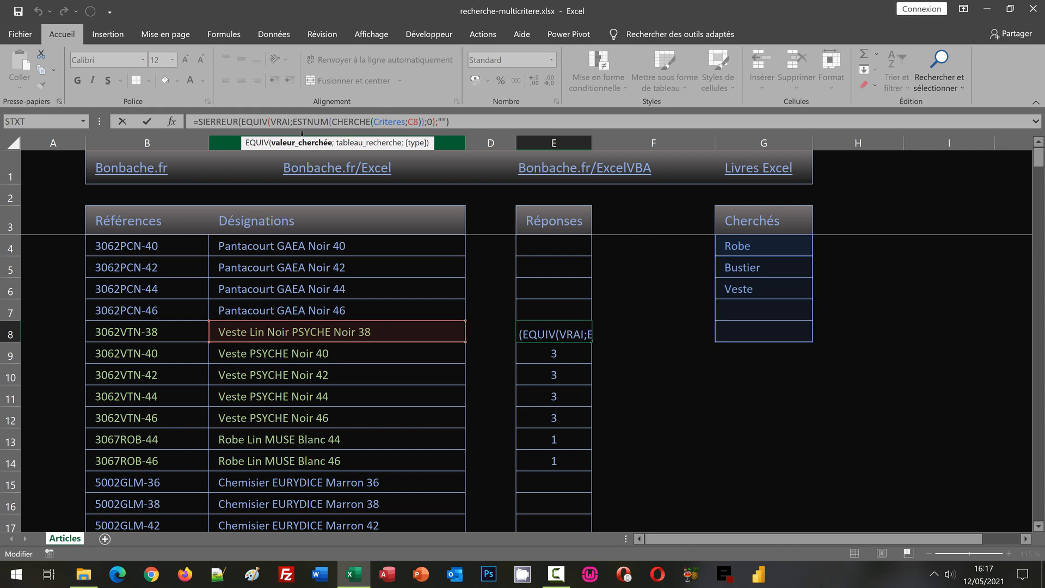
pyautogui.click(173, 124)
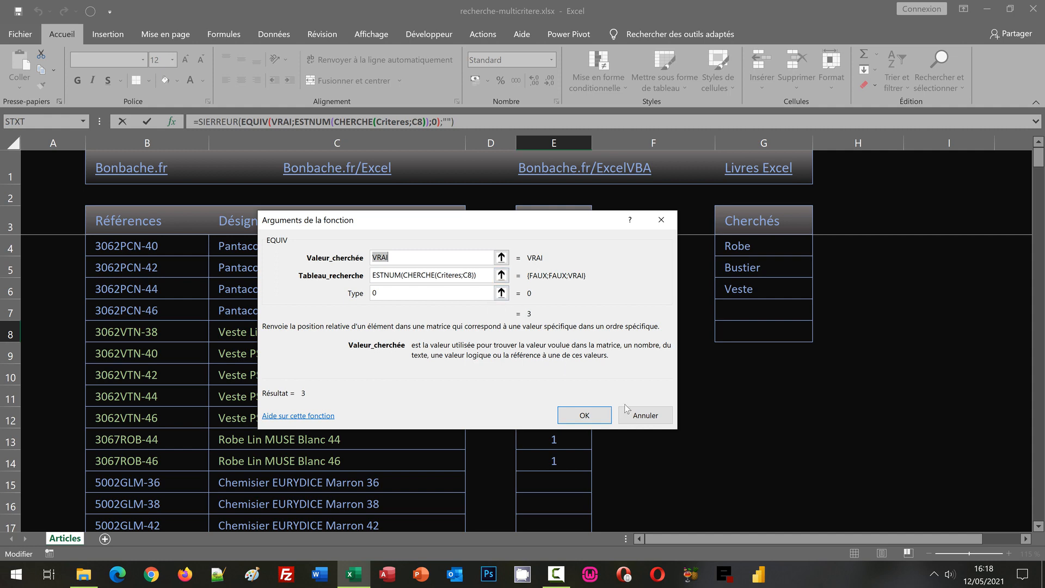
pyautogui.hotkey('ctrl', 'shift', 'Return')
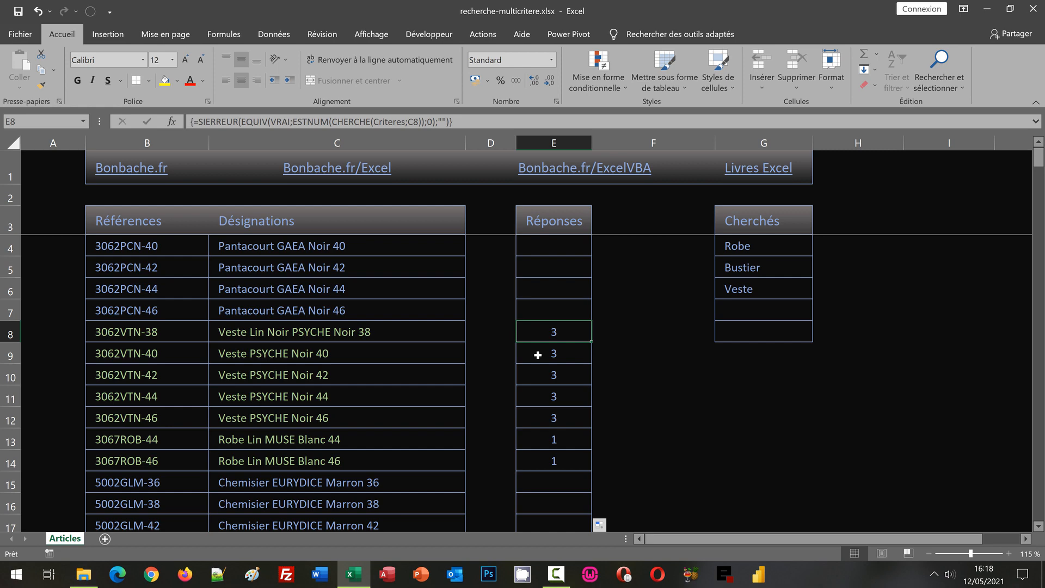
# Add 40 as a search keyword in cell G7 under Cherchés and check the matches down the article list
pyautogui.click(750, 309)
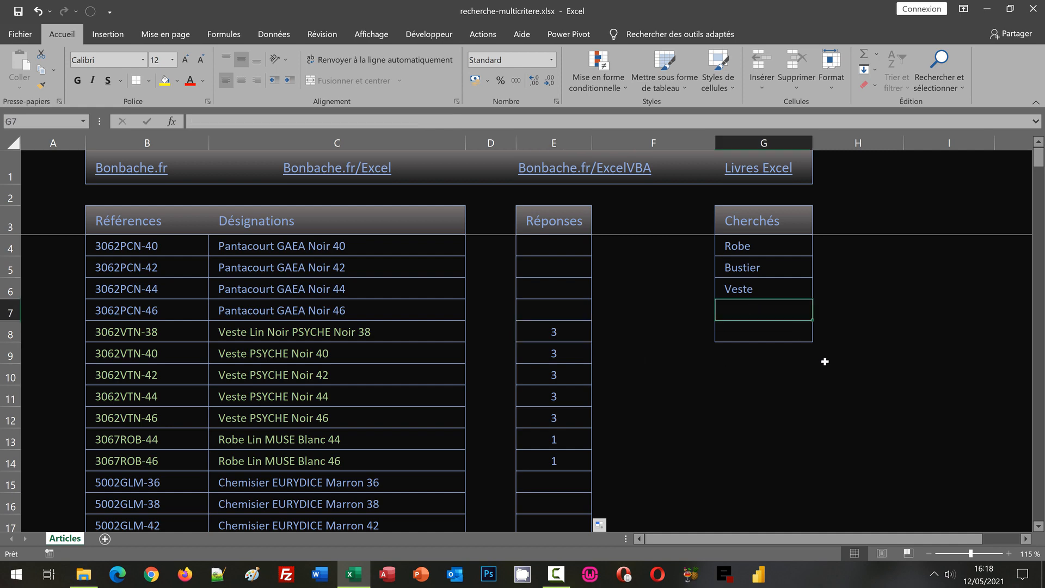
pyautogui.write('40')
pyautogui.press('Return')
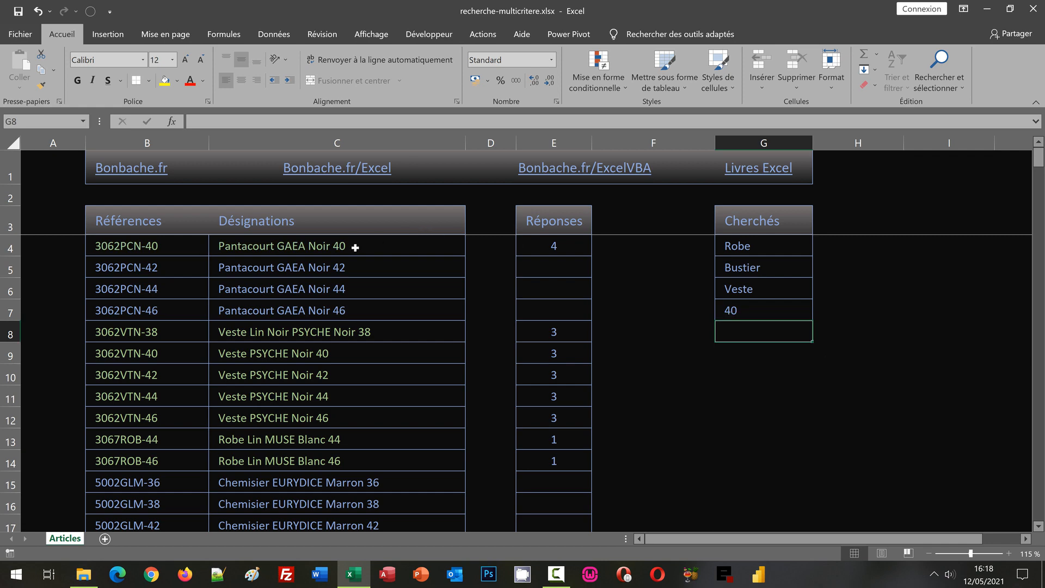
pyautogui.scroll(-5, 385, 393)
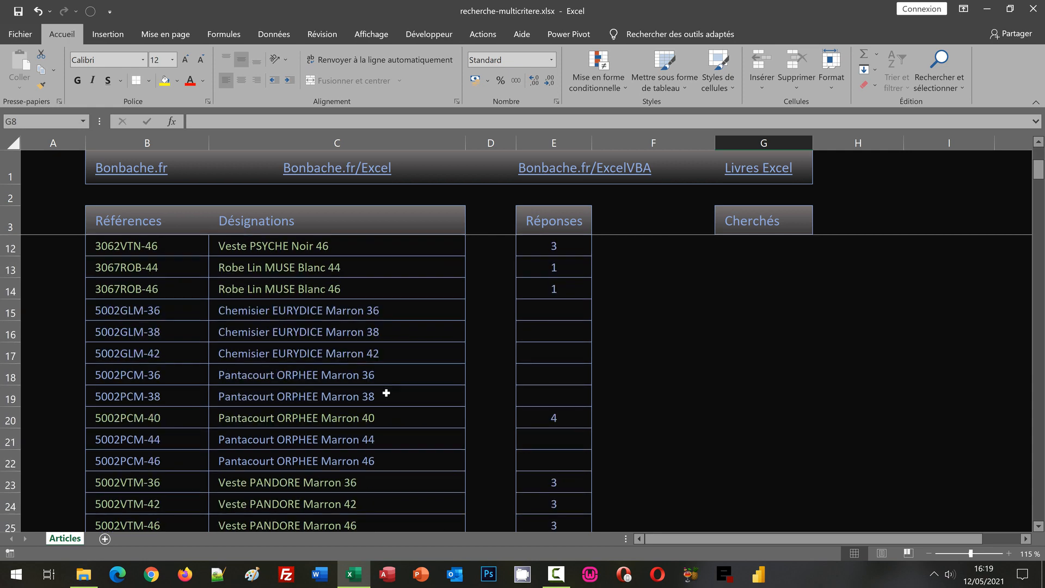
pyautogui.scroll(-3, 386, 393)
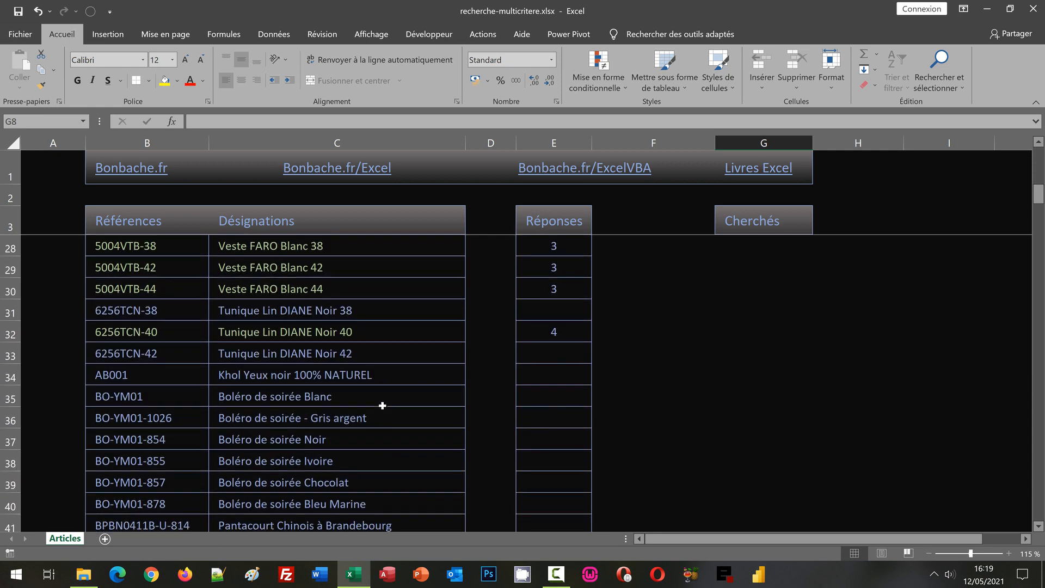
pyautogui.scroll(8, 392, 372)
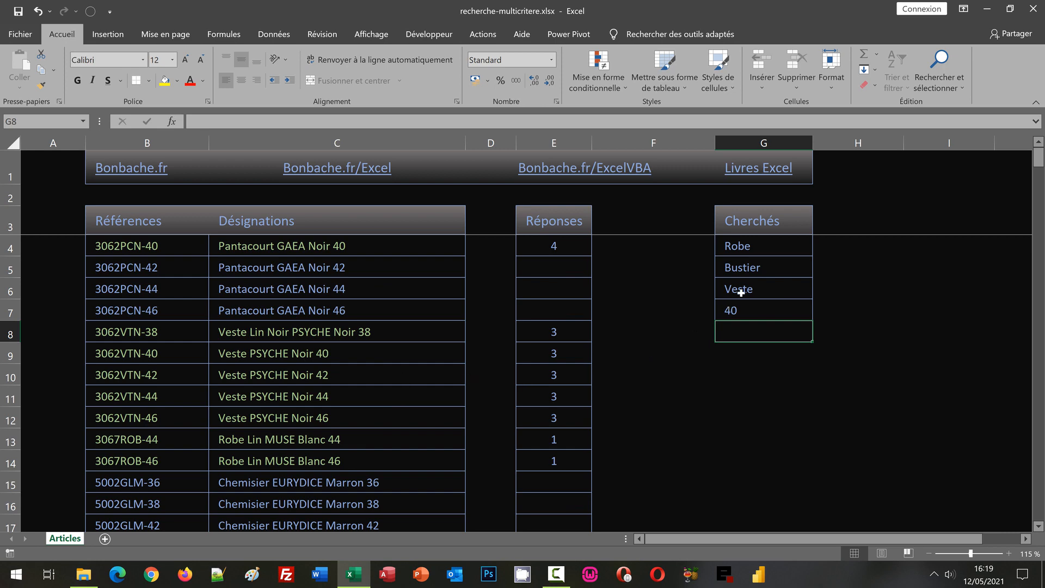
# Replace the keyword in cell G6 under Cherchés with Chemisier
pyautogui.click(744, 291)
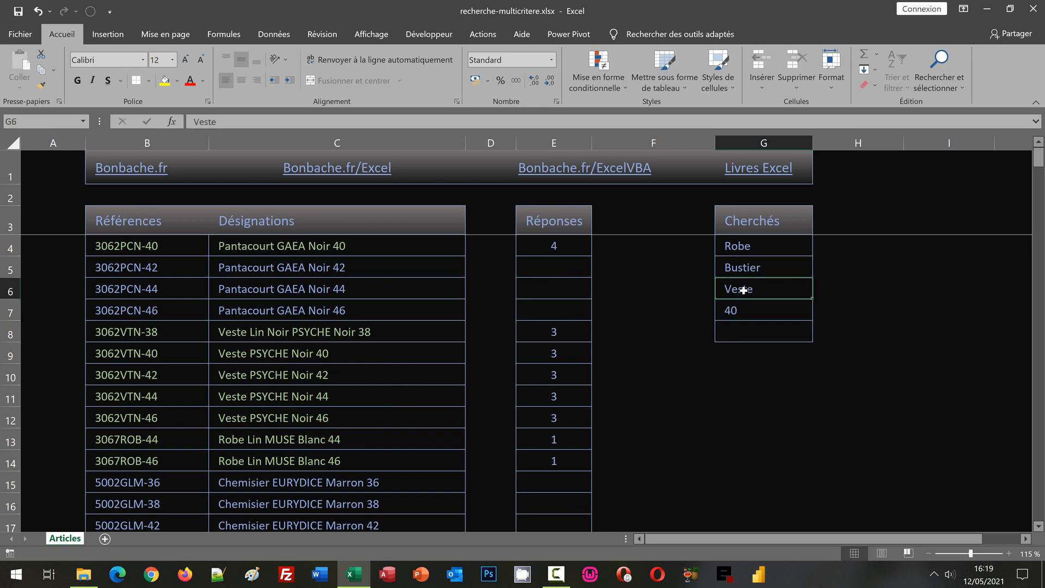
pyautogui.write('Chemisi')
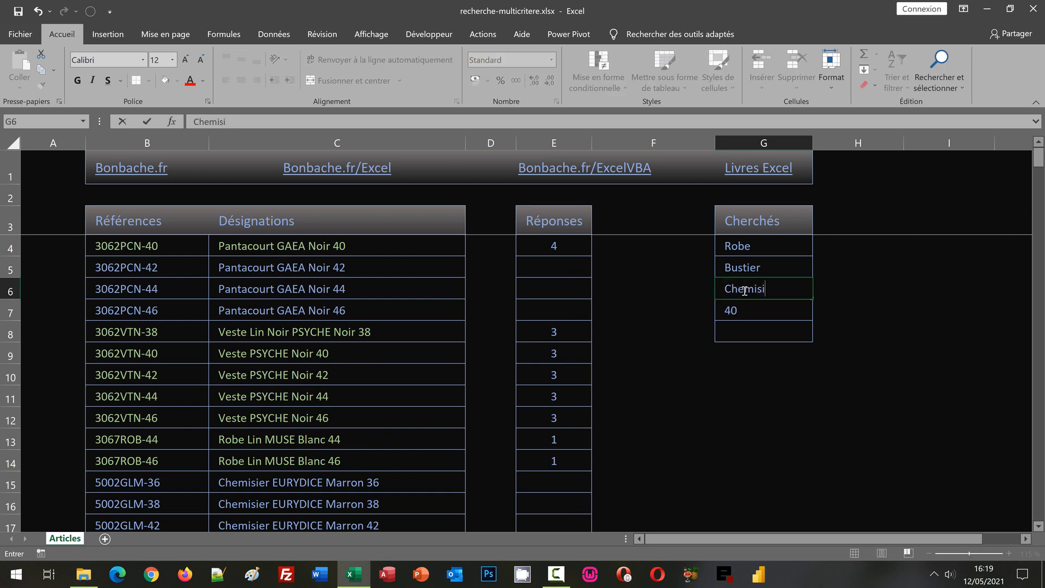
pyautogui.write('er')
pyautogui.press('Return')
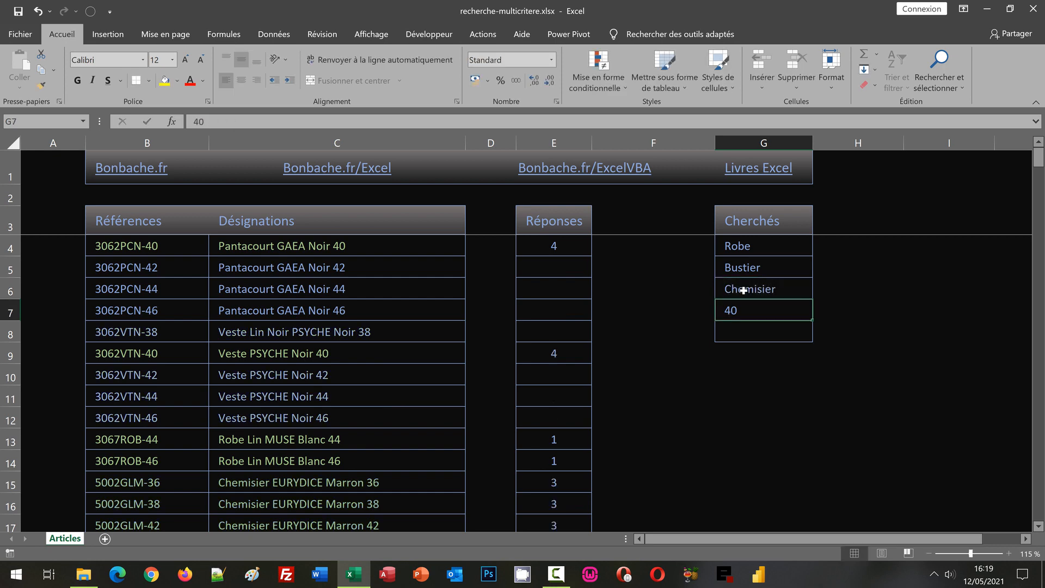